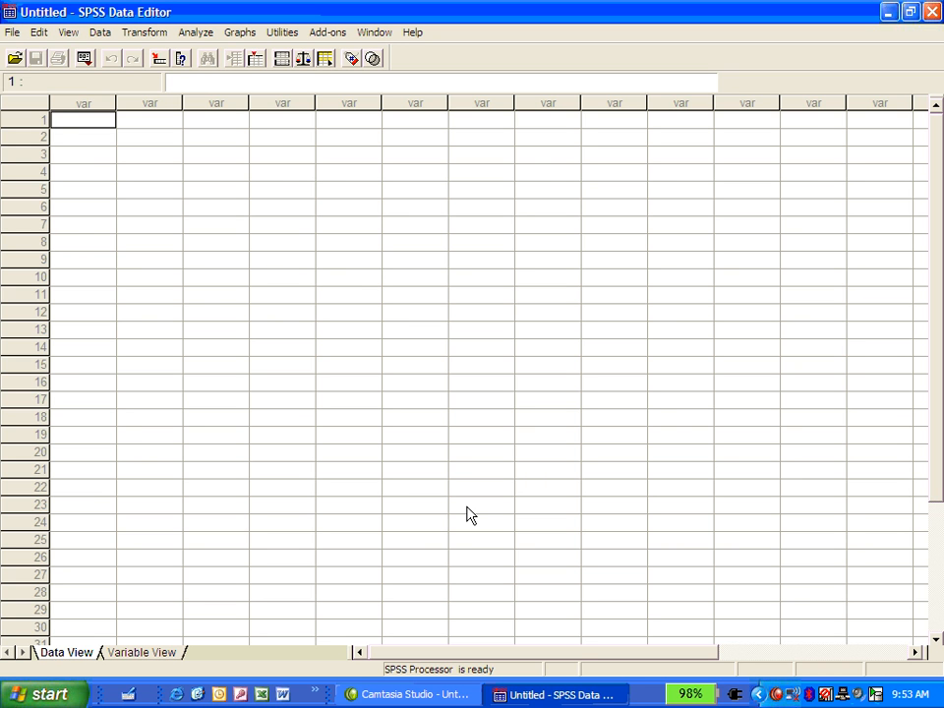
- Enter the values 1, 2, 3, 4, 5 and 6 in rows 1 to 6 of the first column
text(1)
key(Return)
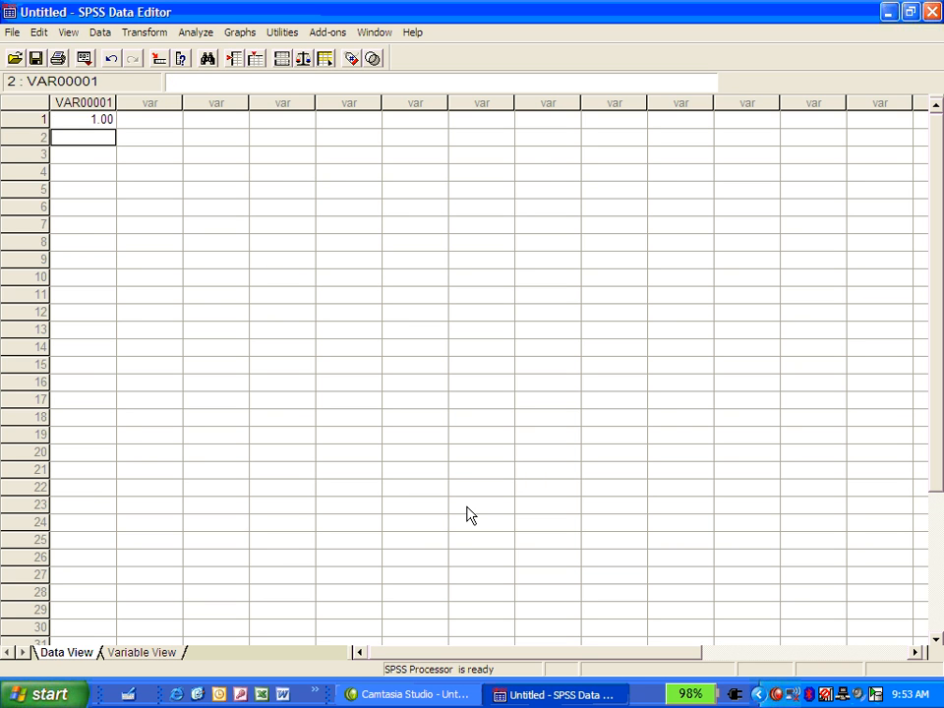
text(2)
key(Return)
text(3)
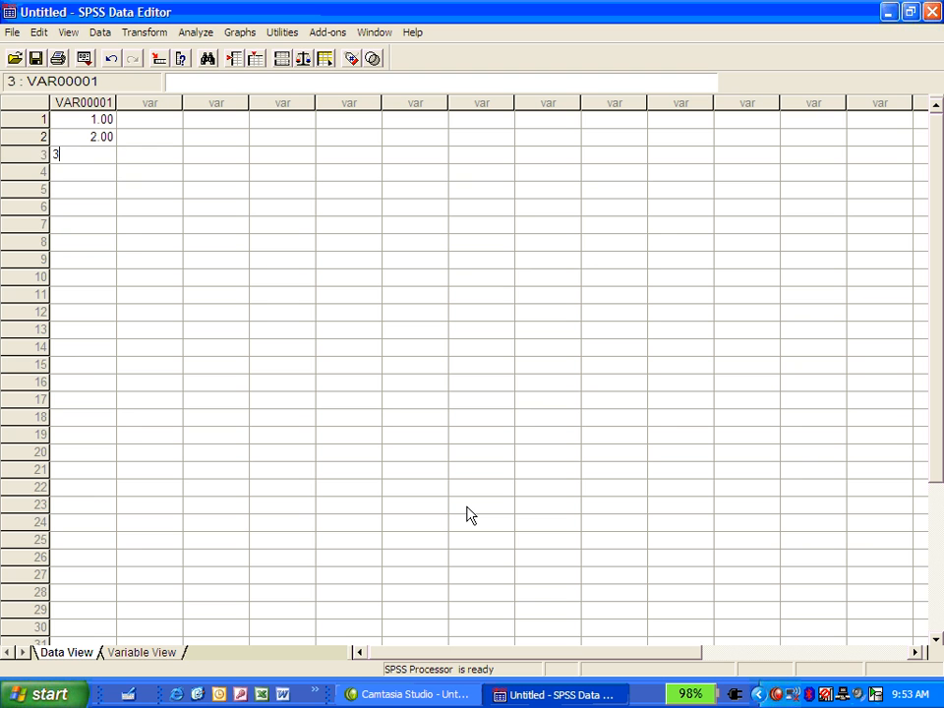
key(Return)
text(4)
key(Return)
text(5)
key(Return)
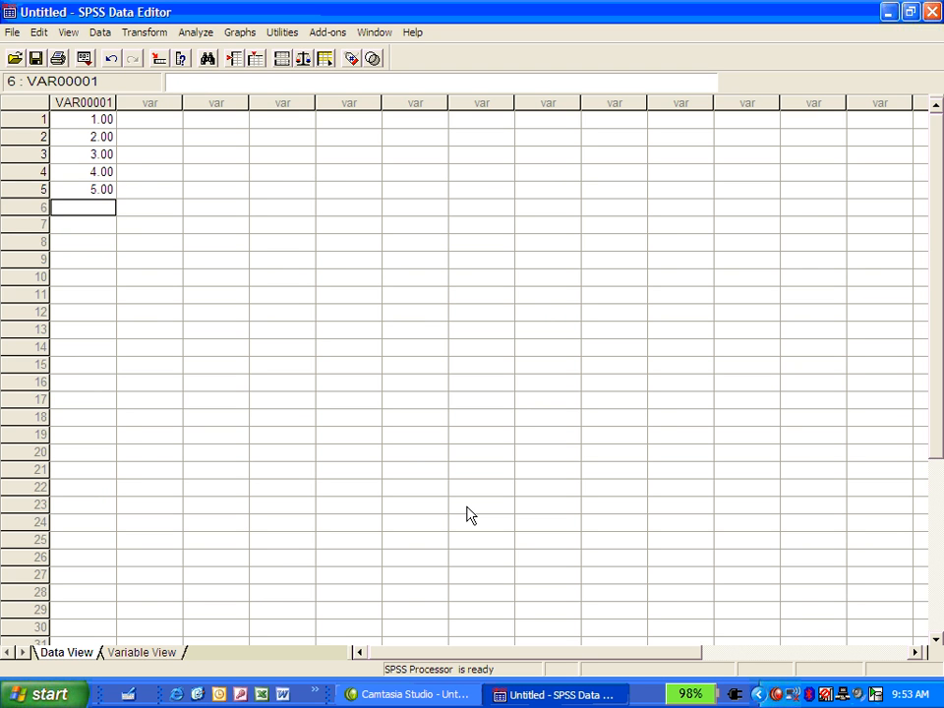
text(6)
key(Return)
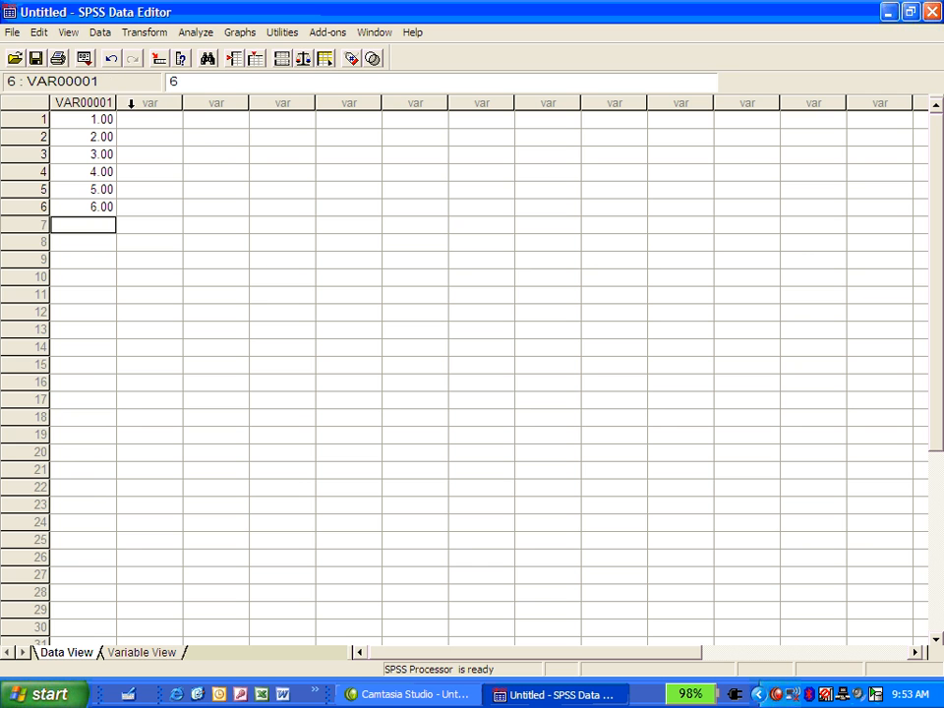
- Enter the values 1, 2, 2, 3, 5 and 5 in rows 1 to 6 of the second column
click(167, 123)
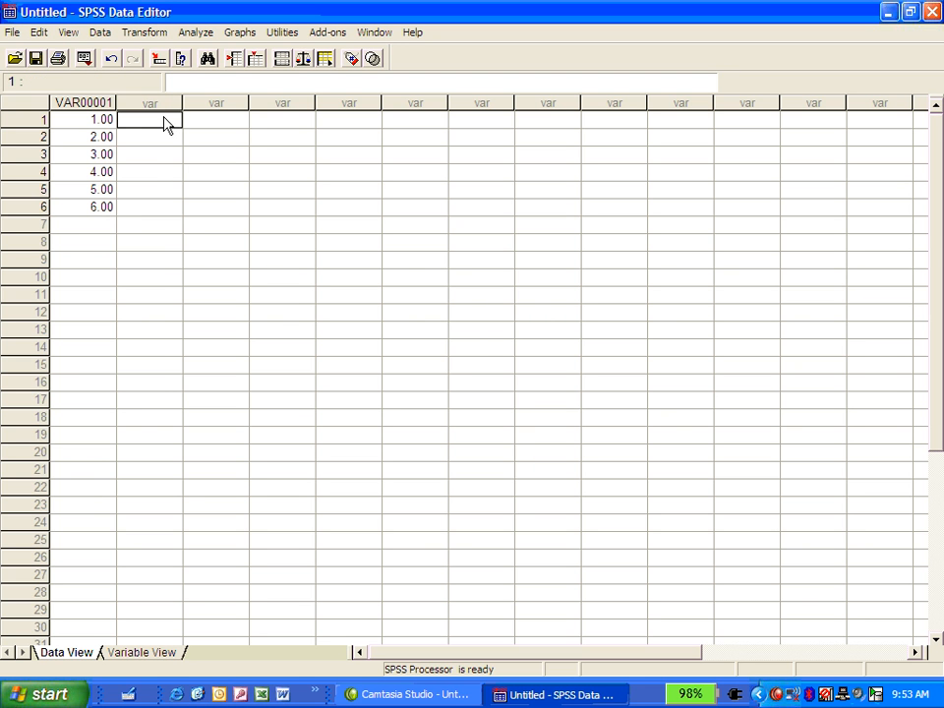
text(1)
key(Return)
text(2)
key(Return)
text(2)
key(Return)
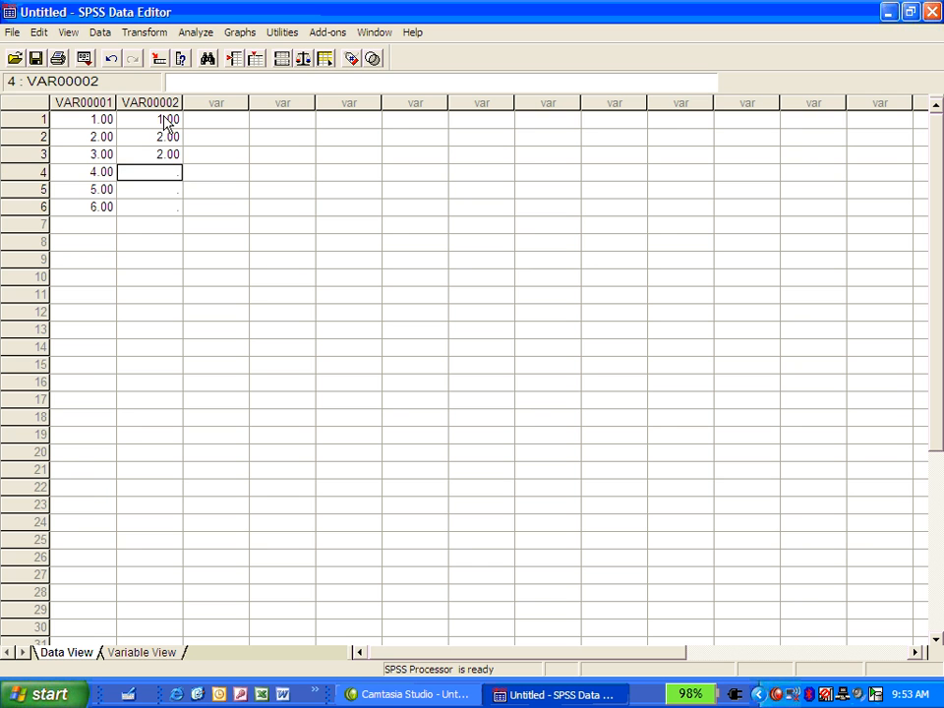
text(3)
key(Return)
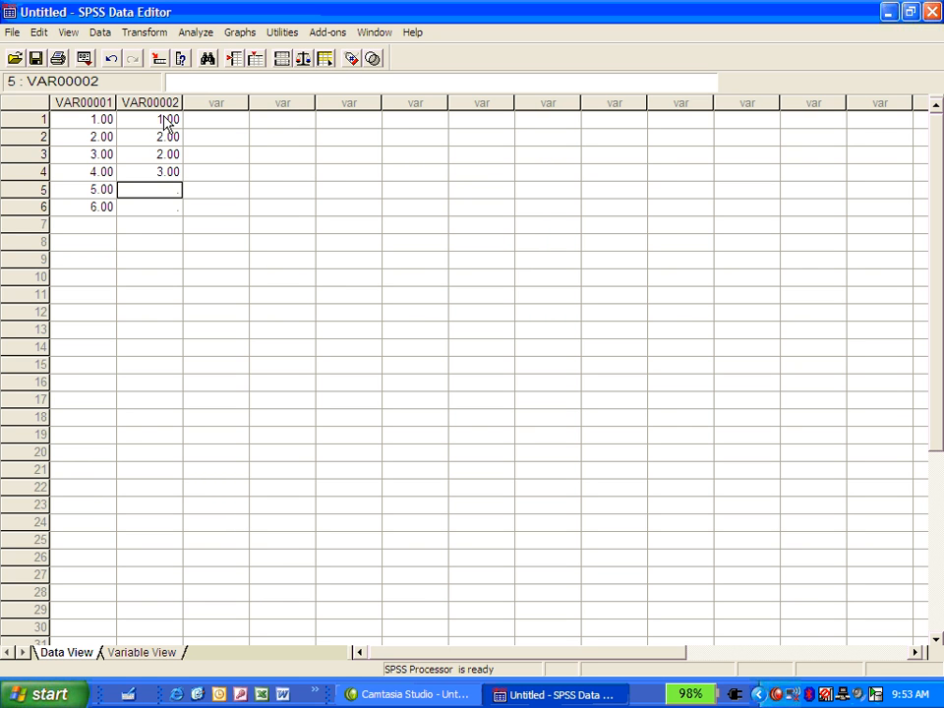
text(5)
key(Return)
text(5)
key(Return)
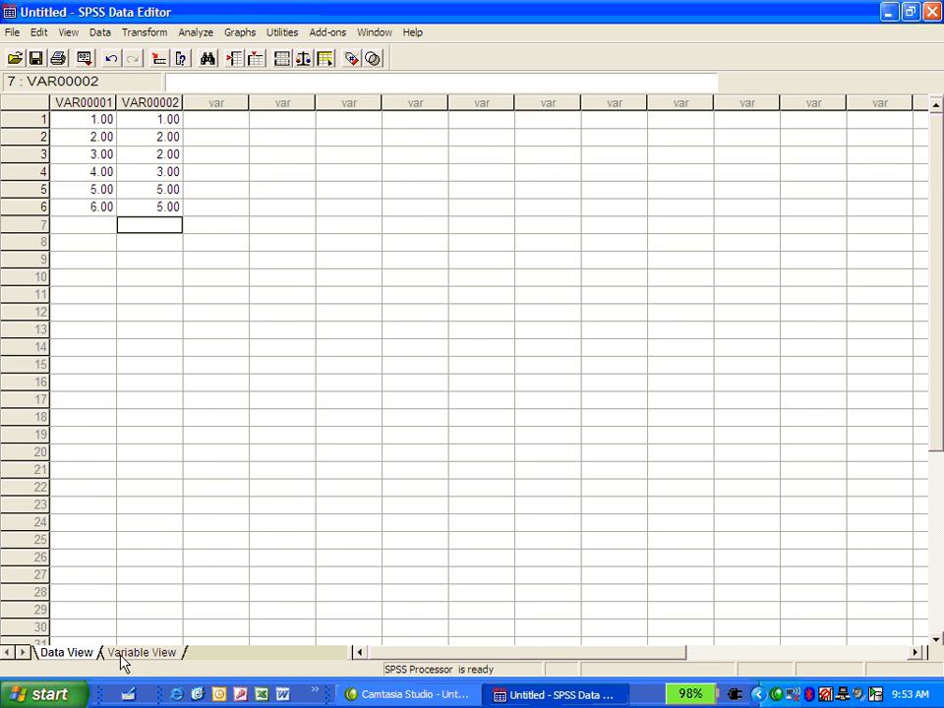
- Rename the first variable Advert and the second variable Sales, and return to the data sheet
click(155, 654)
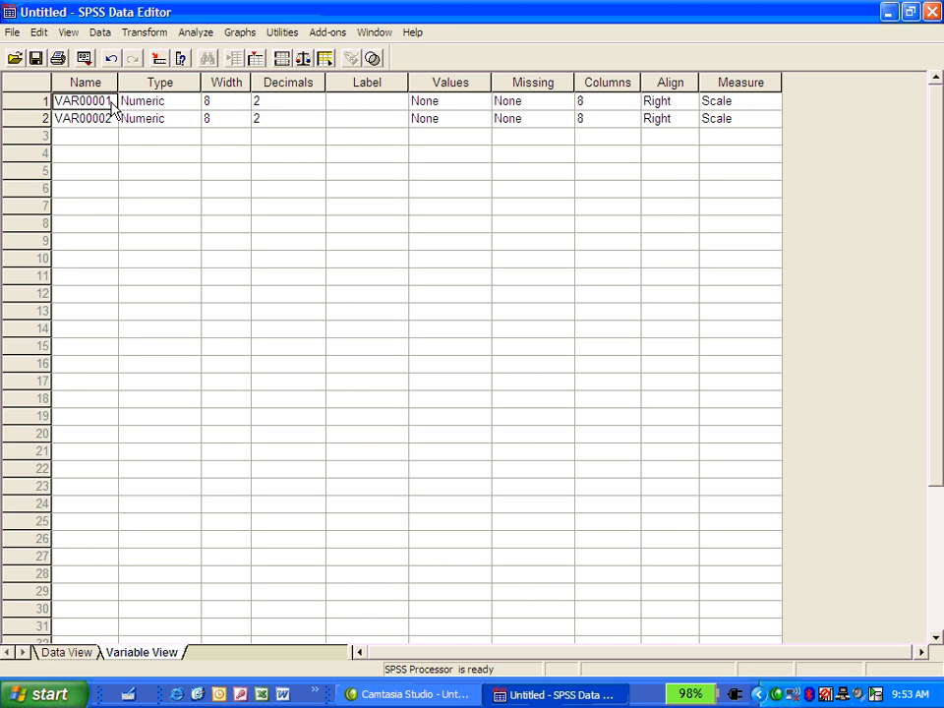
text(Advert)
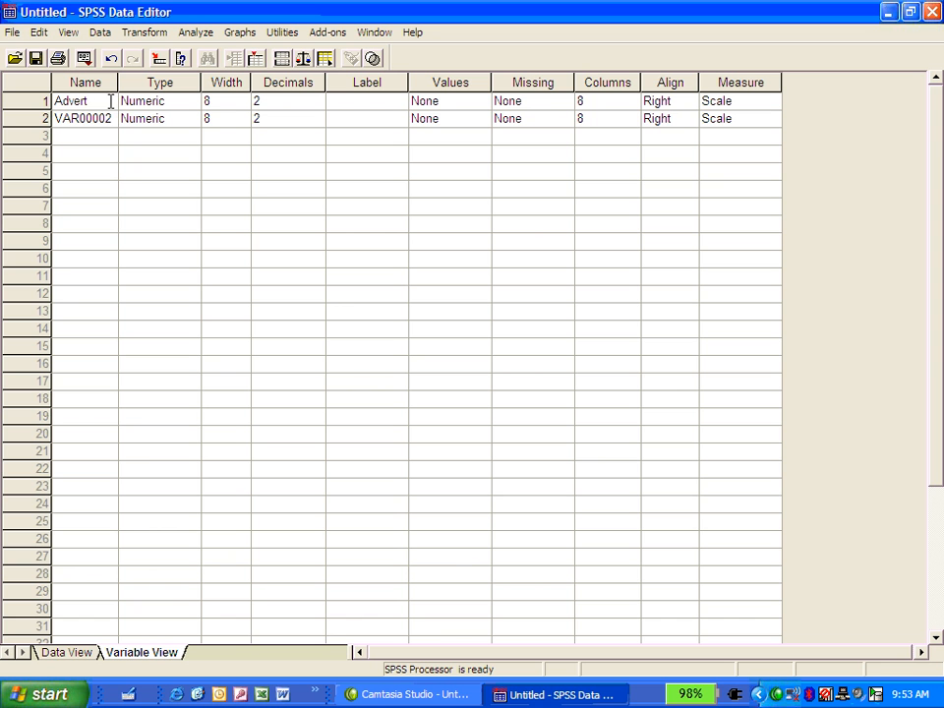
key(Return)
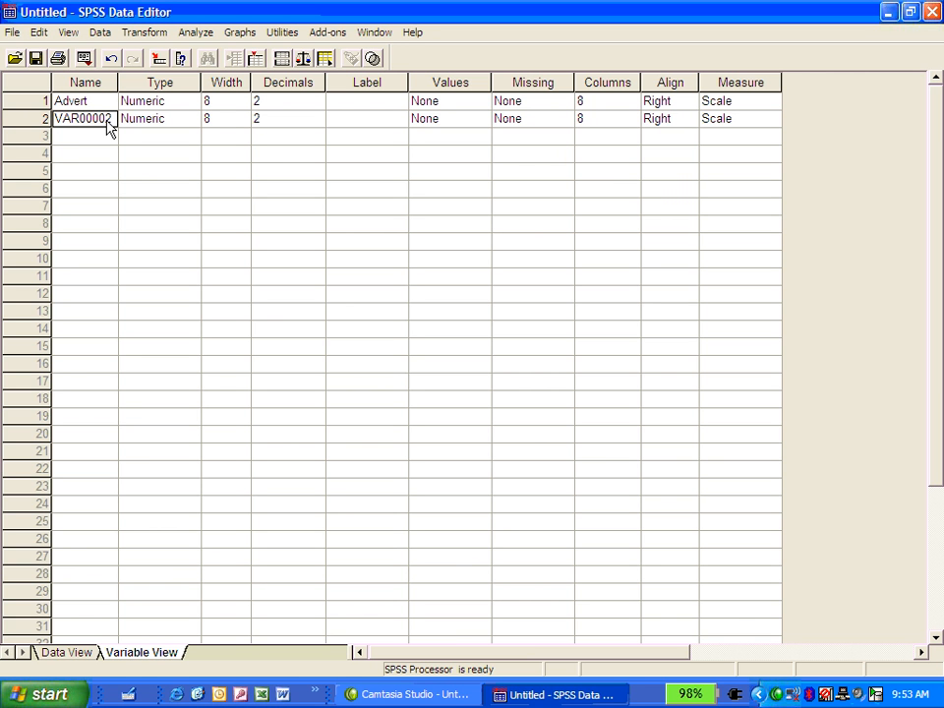
text(Sales)
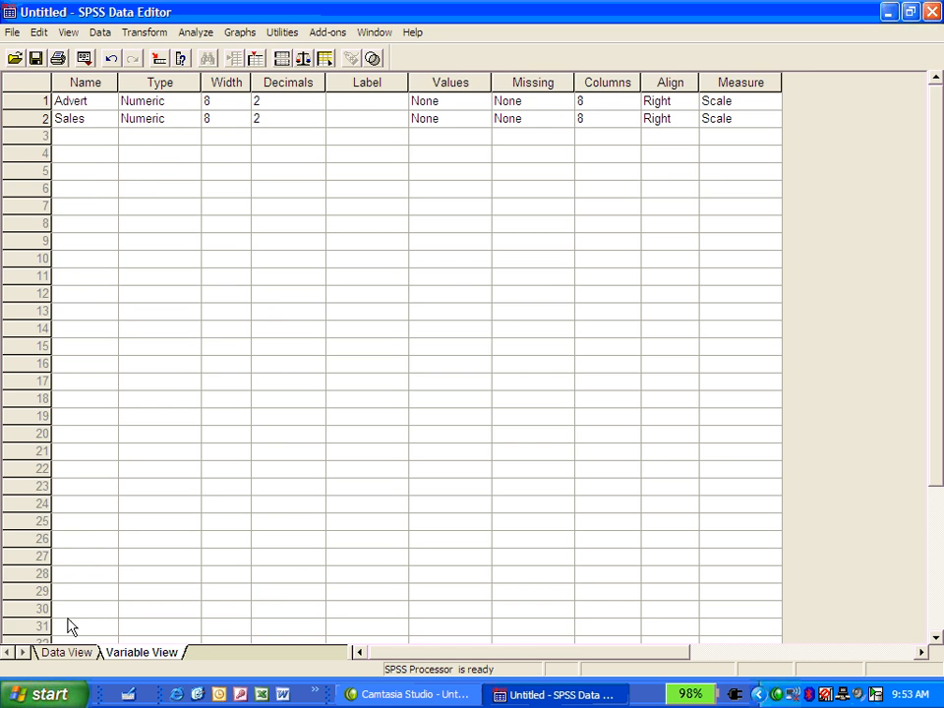
click(69, 652)
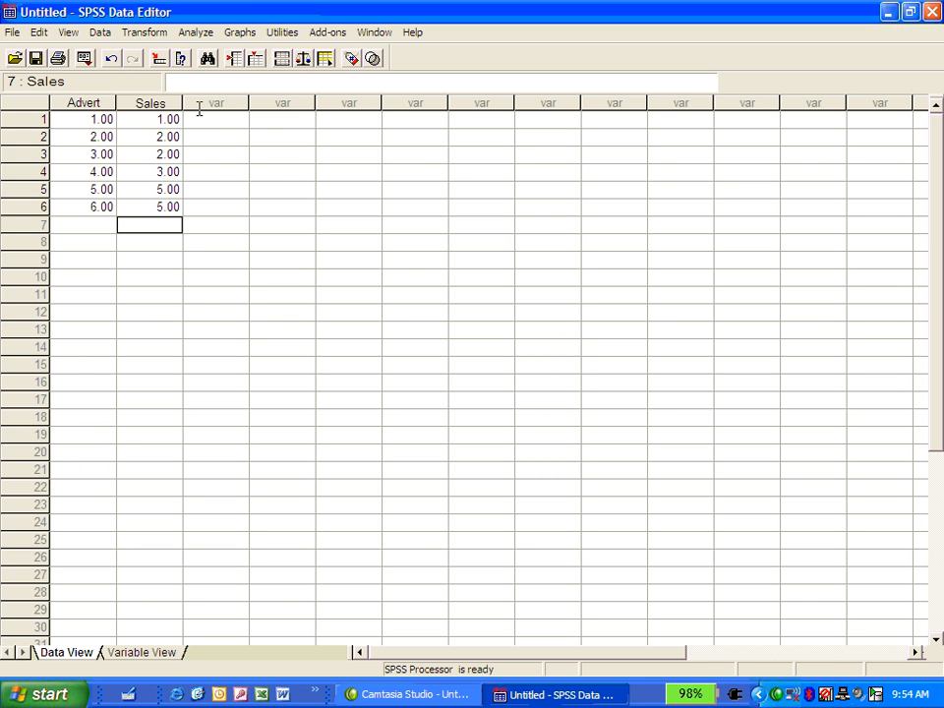
- Set up a linear regression with Sales as the dependent variable and Advert as the independent variable
click(196, 35)
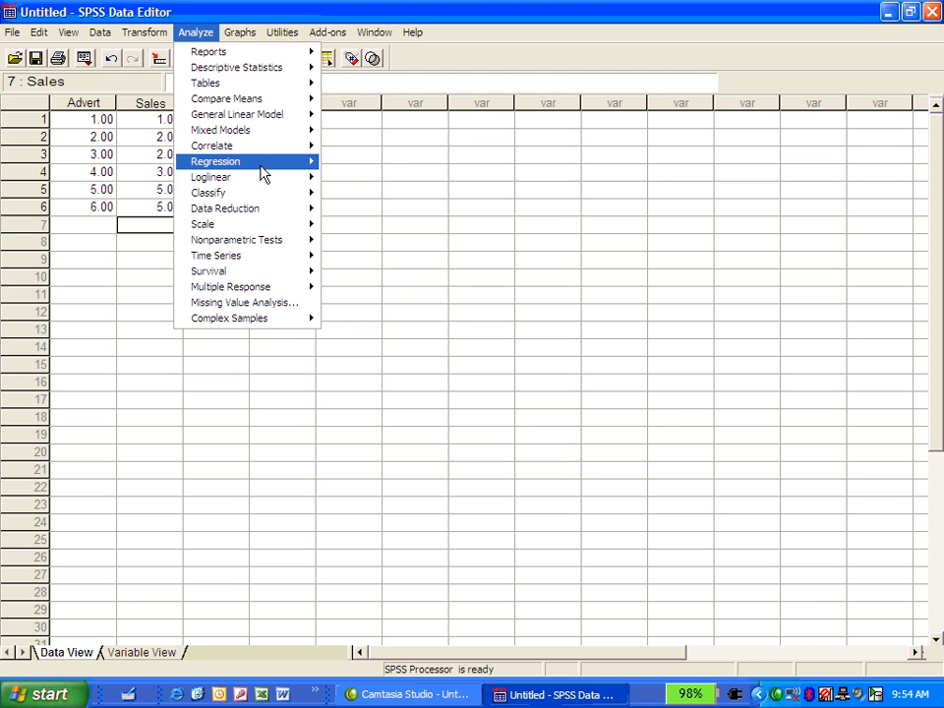
mouse_move(263, 167)
click(335, 162)
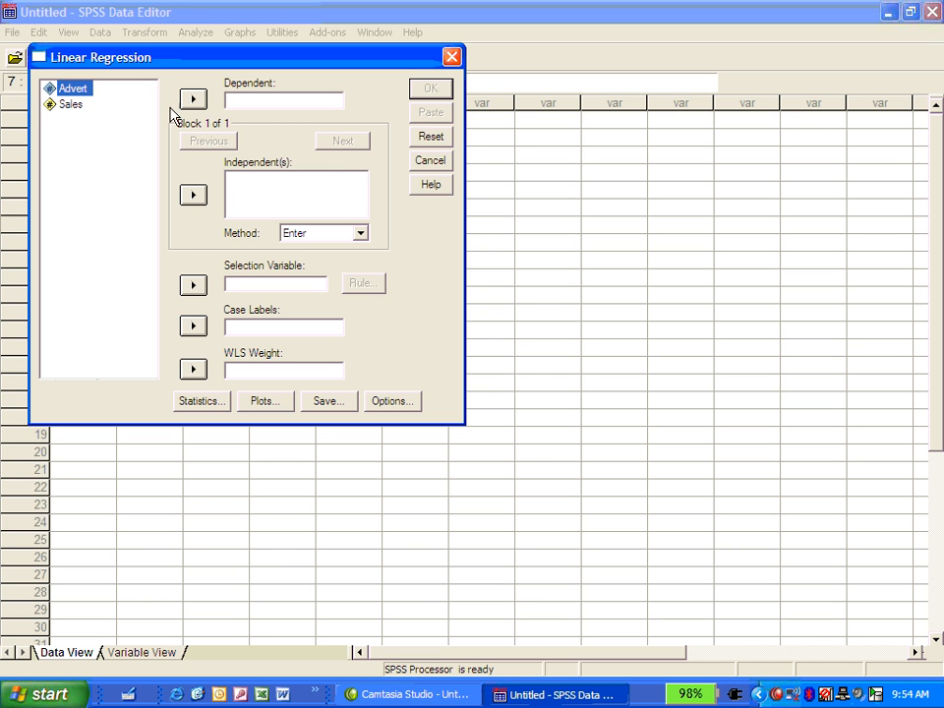
click(65, 105)
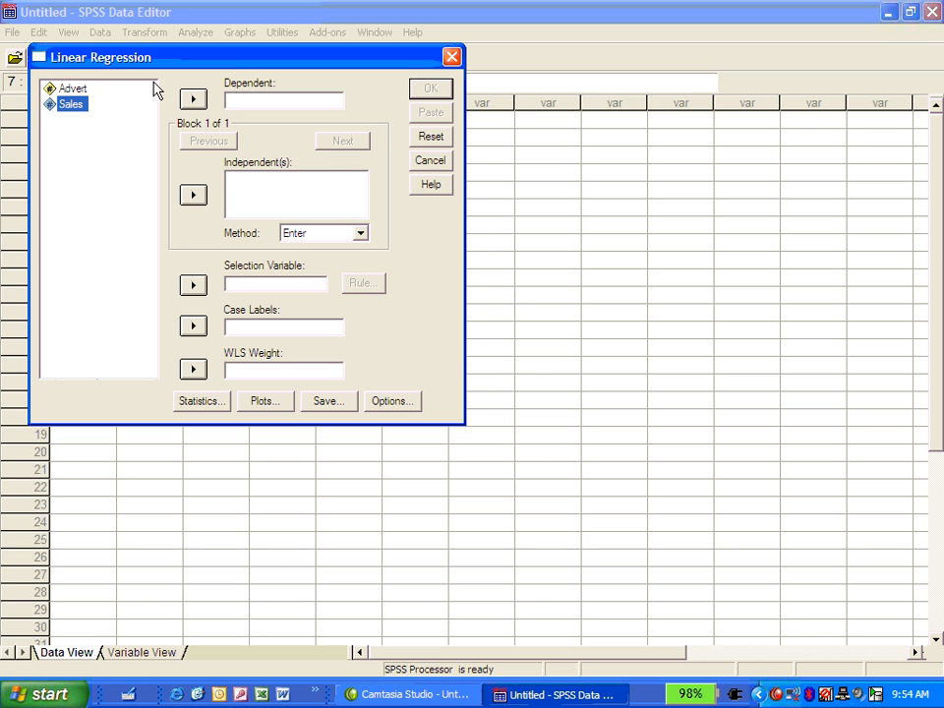
click(196, 100)
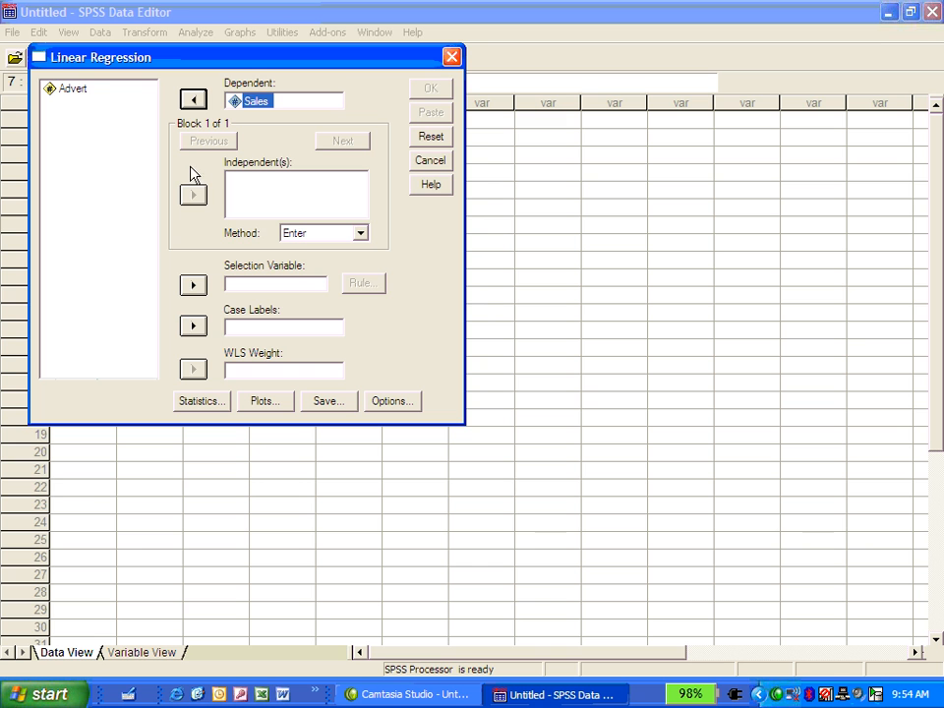
click(84, 91)
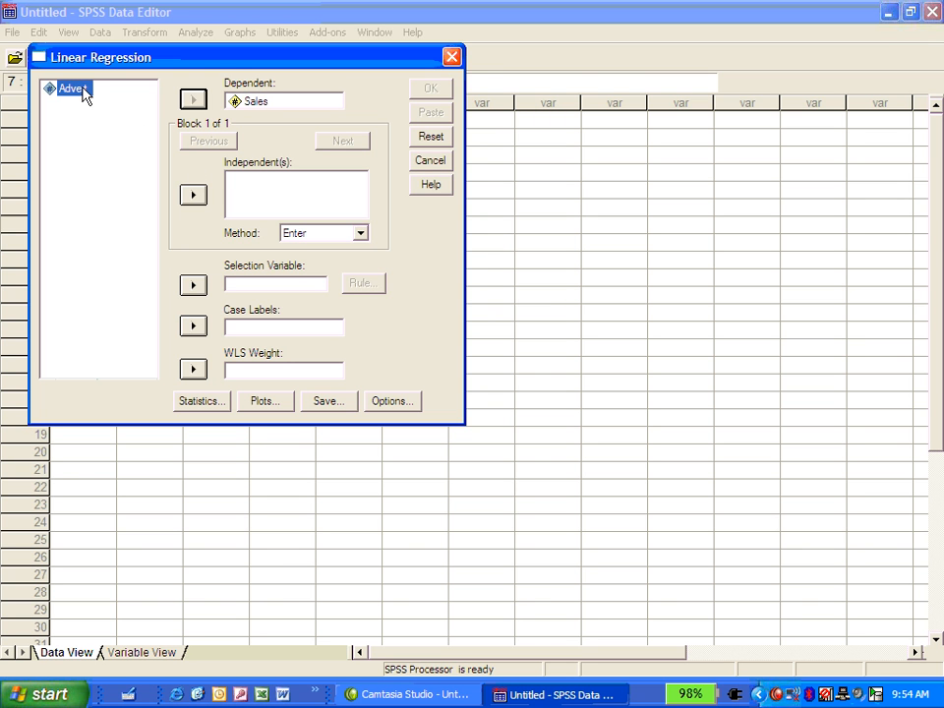
click(193, 195)
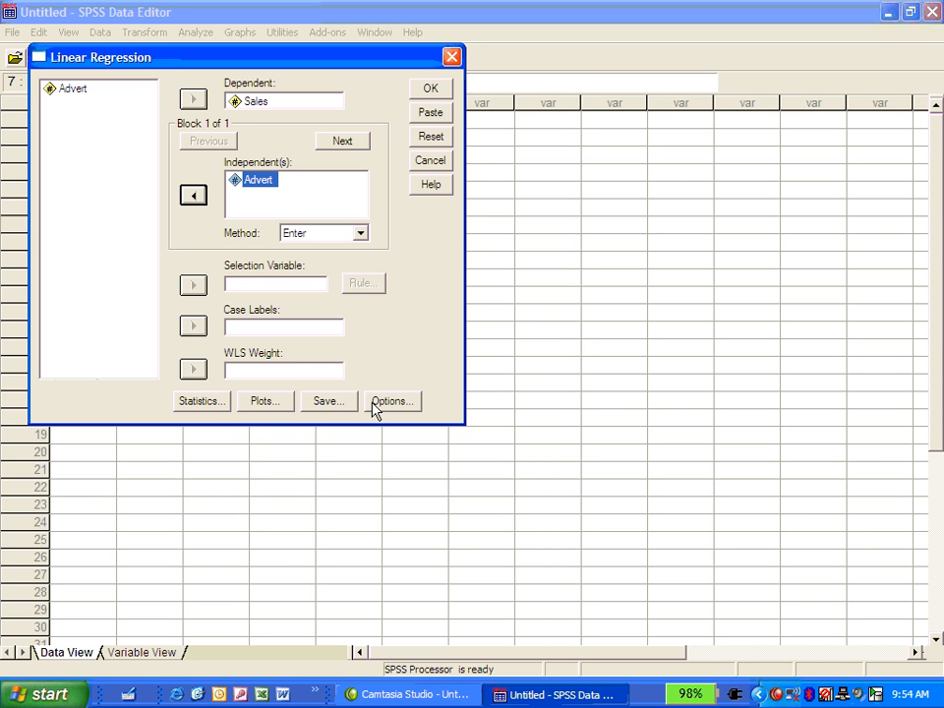
- Keep the Estimates and Model fit statistics, and run the regression with 95% mean and individual prediction intervals saved
click(208, 404)
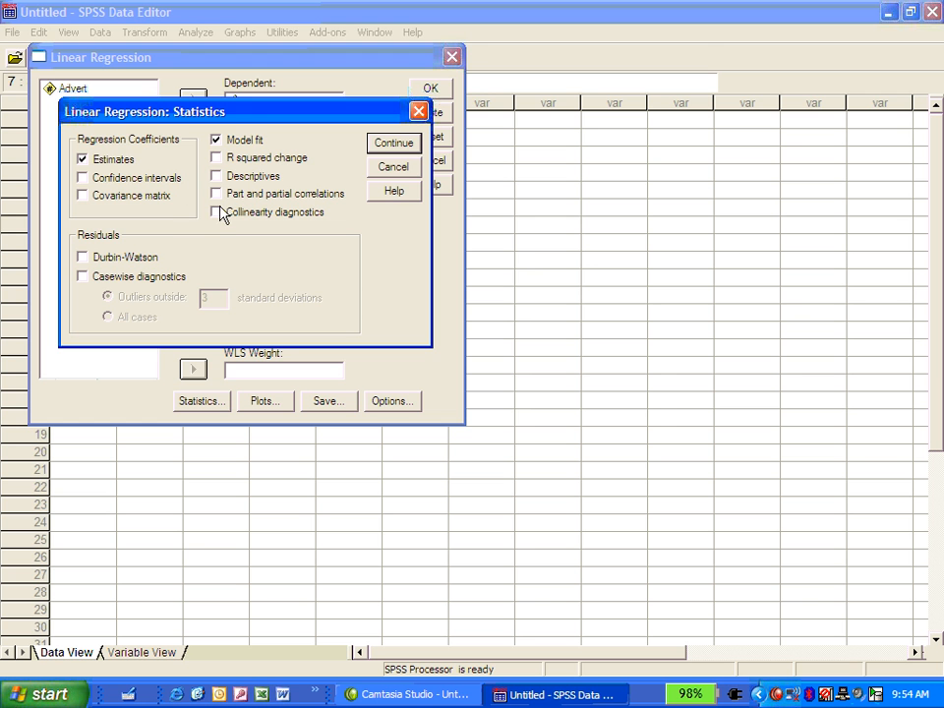
click(385, 147)
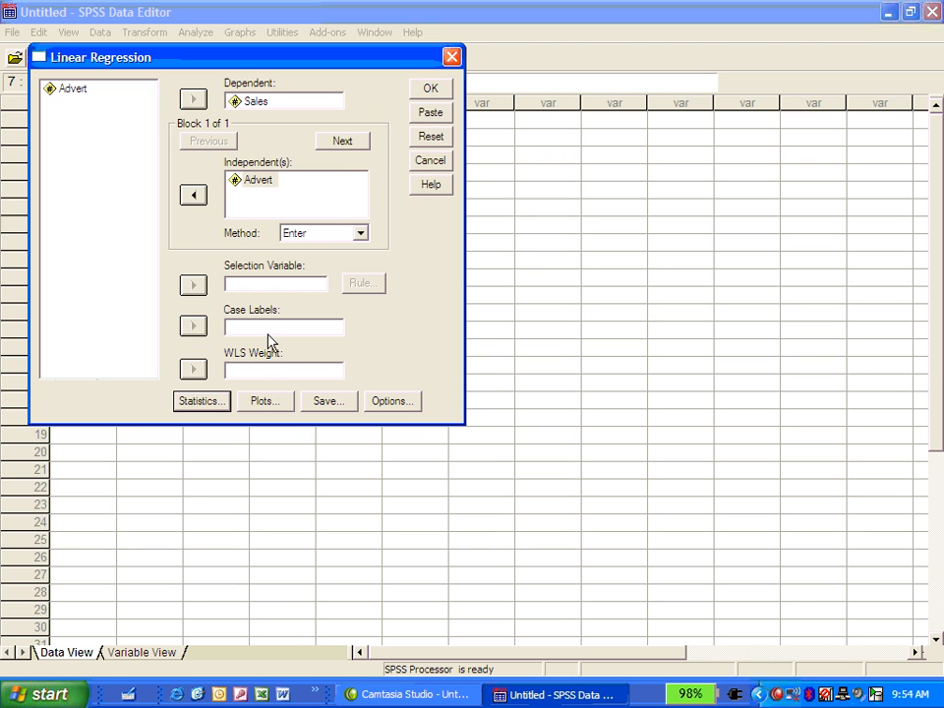
click(324, 400)
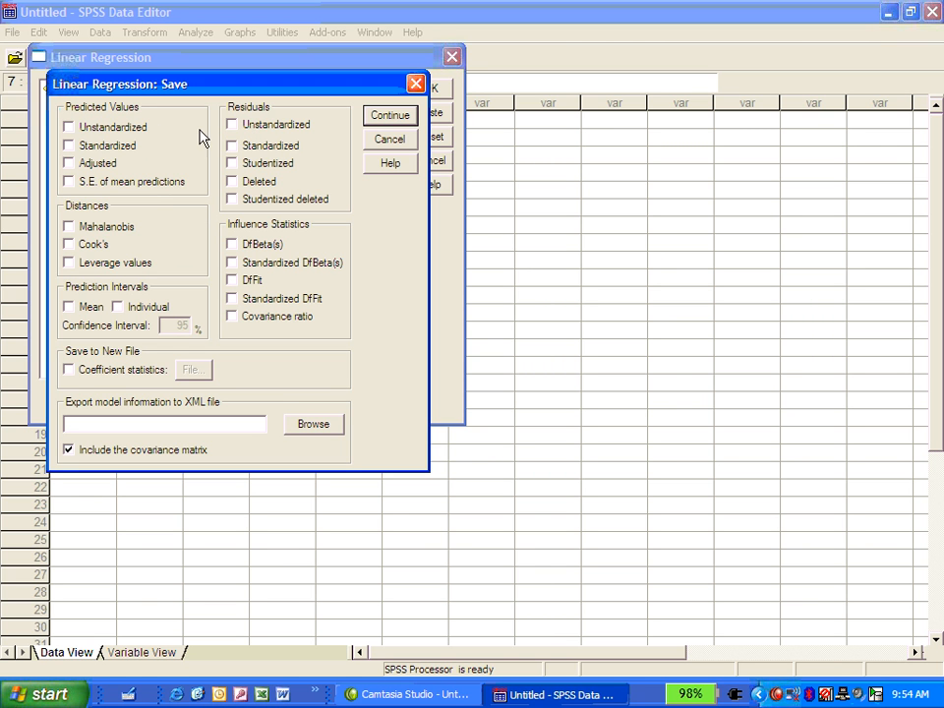
click(69, 309)
click(391, 116)
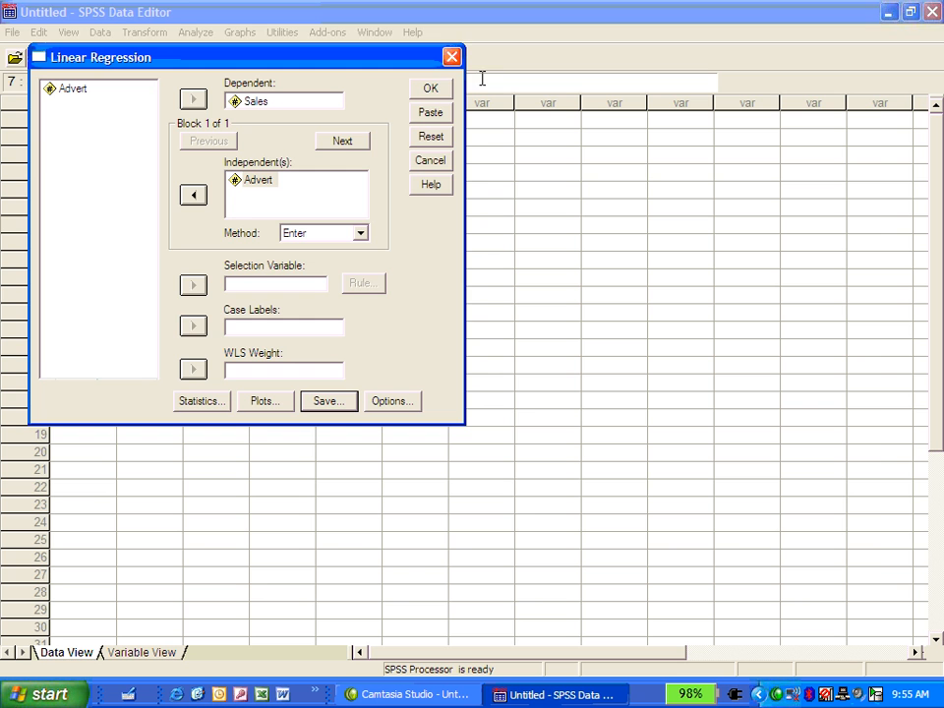
click(430, 90)
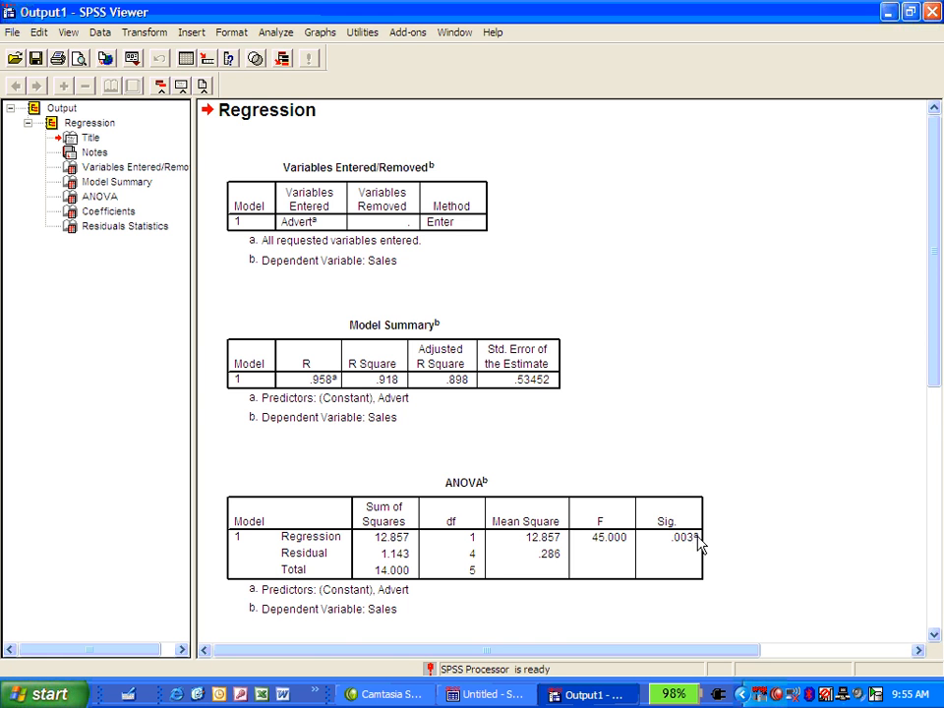
- Examine the ANOVA, Coefficients and Residuals Statistics tables in the output and the saved prediction interval columns in the data sheet
scroll(780, 515, down, 3)
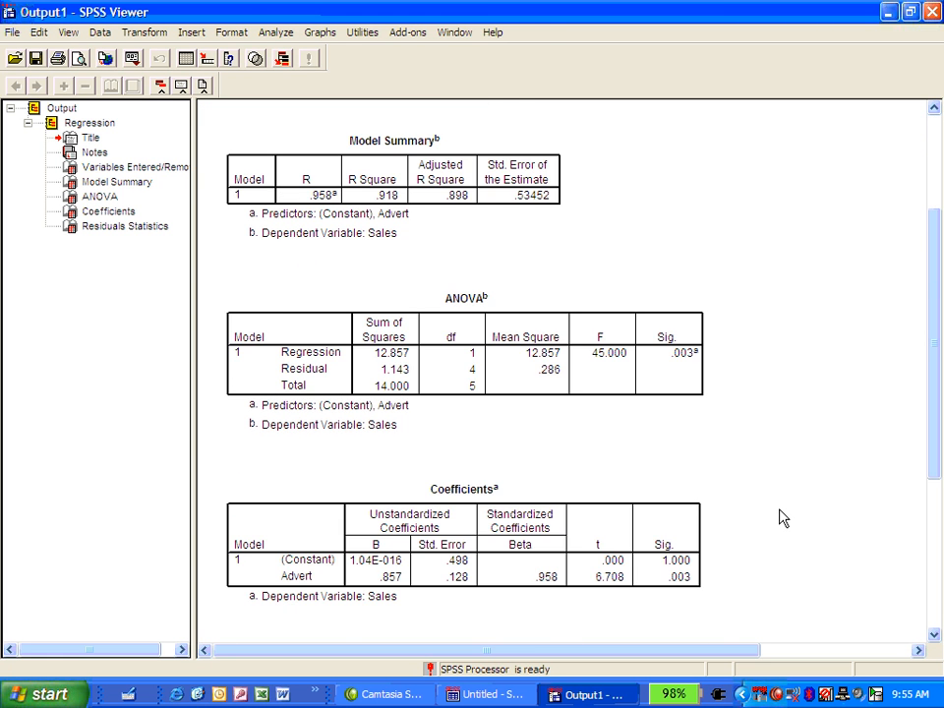
scroll(782, 518, down, 1)
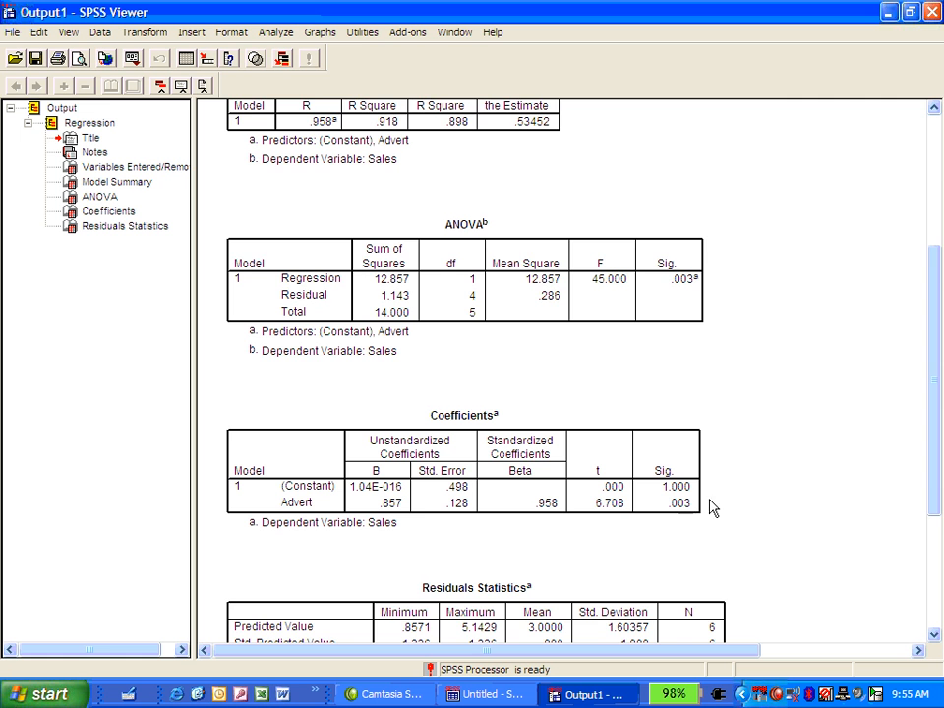
scroll(809, 486, down, 3)
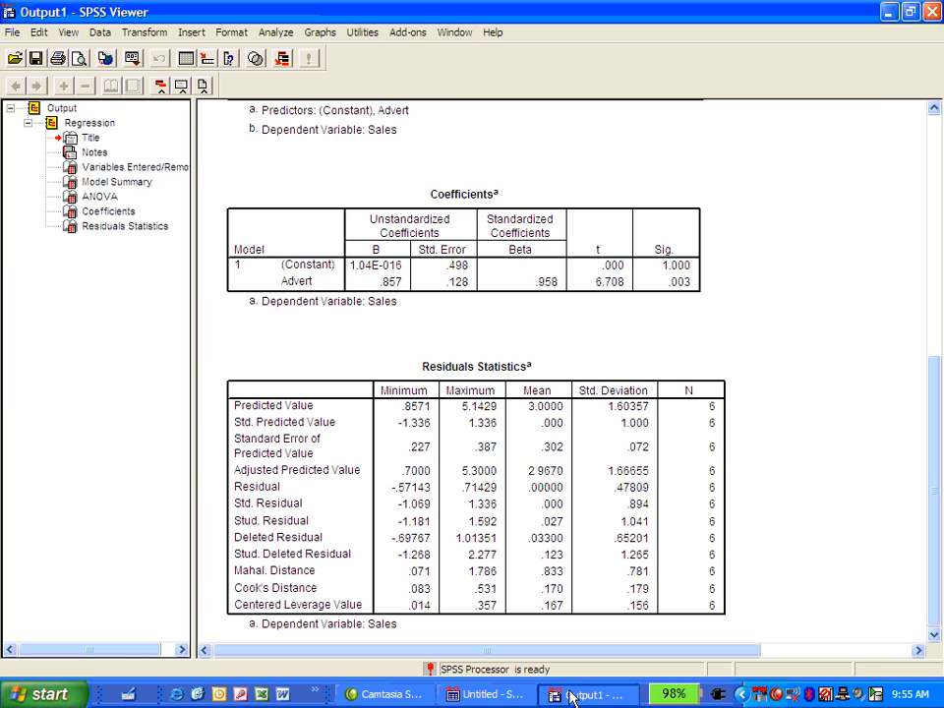
click(506, 697)
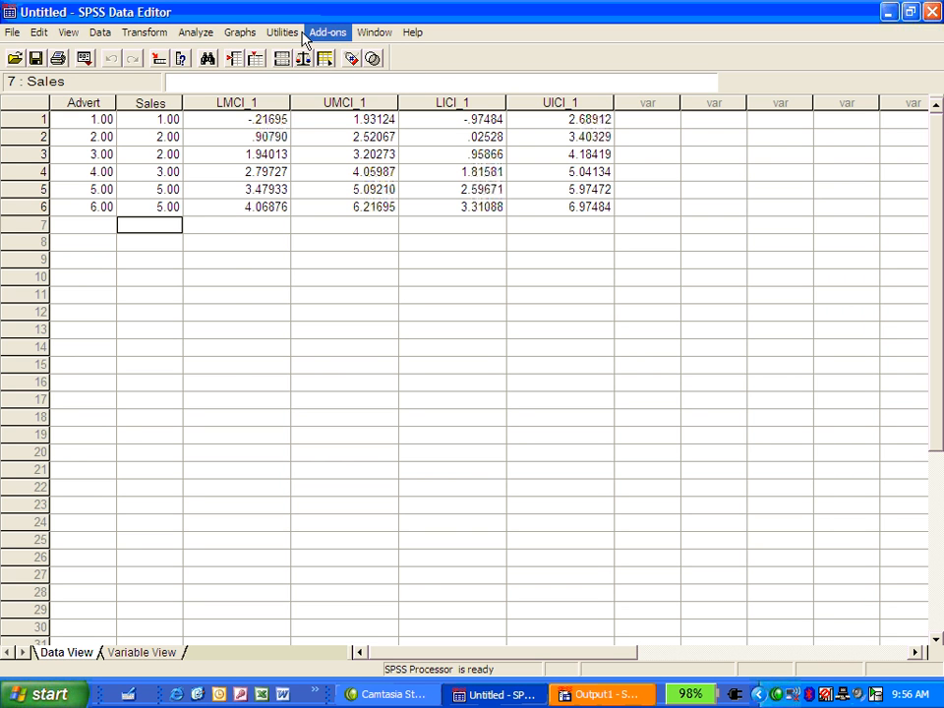
- Create a simple scatterplot with Advert on the Y axis and Sales on the X axis
click(243, 33)
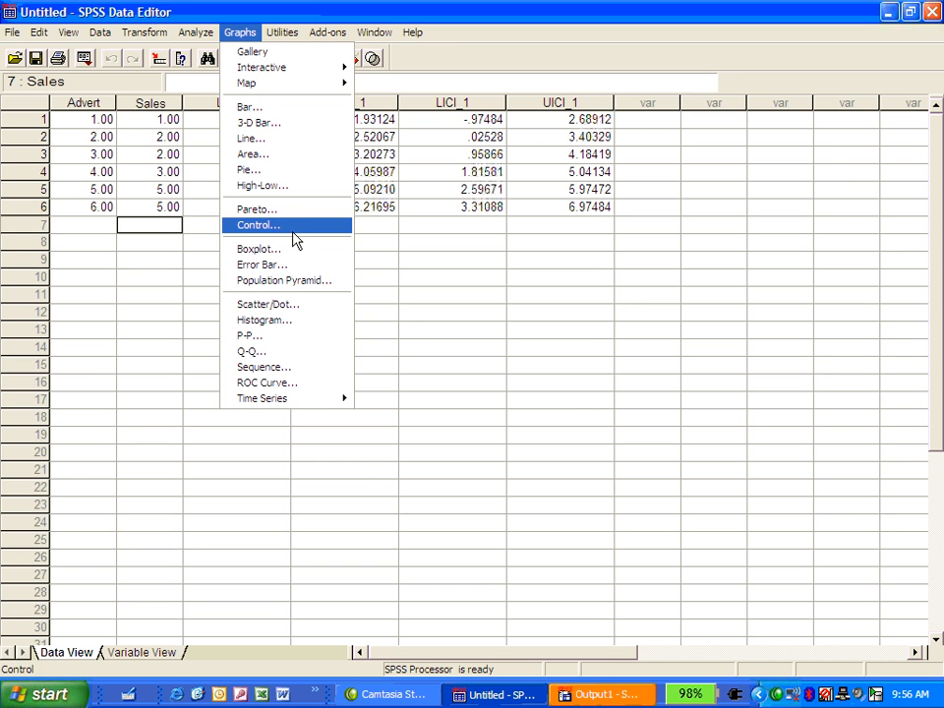
click(291, 304)
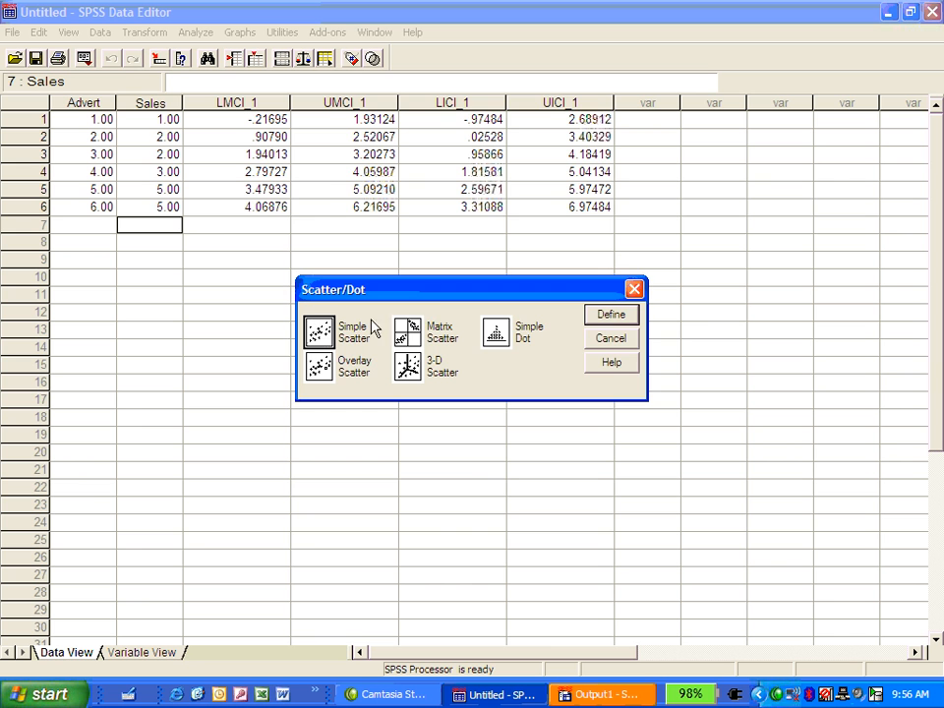
click(611, 315)
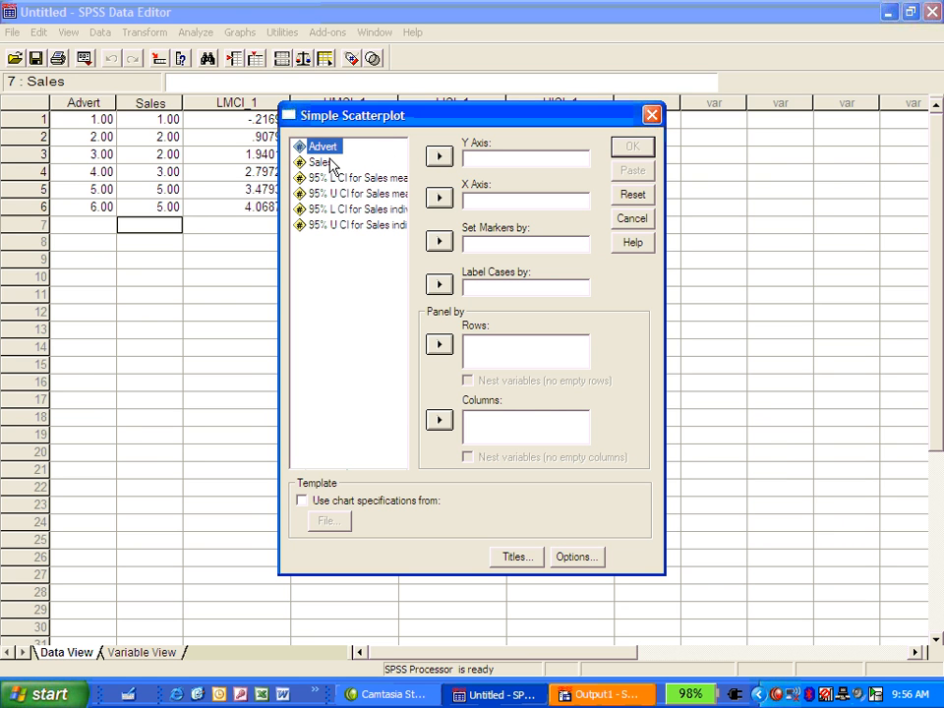
click(438, 156)
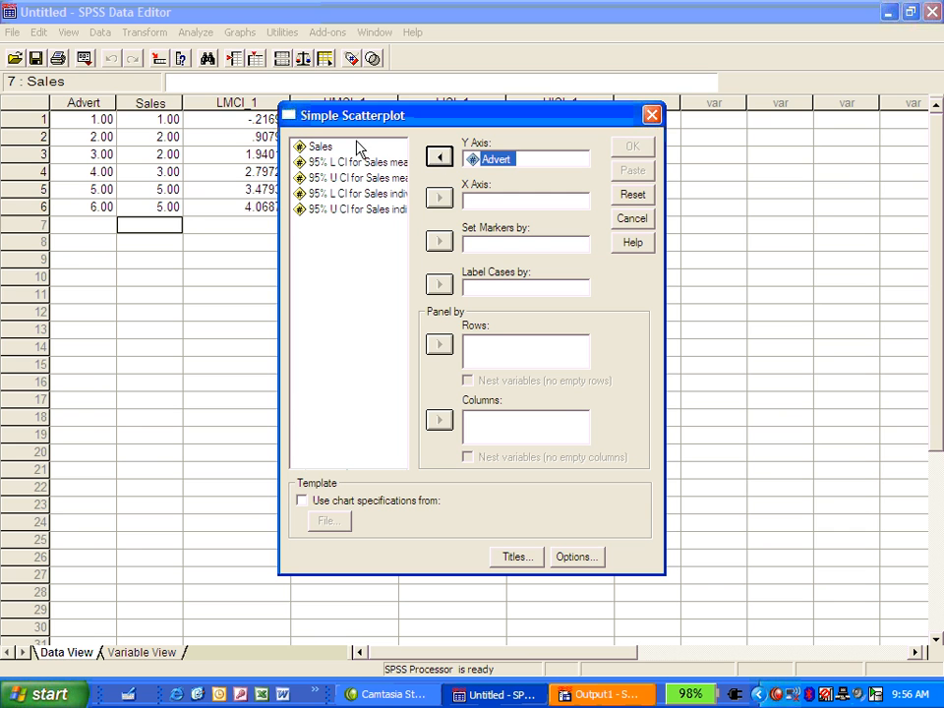
click(352, 147)
click(331, 147)
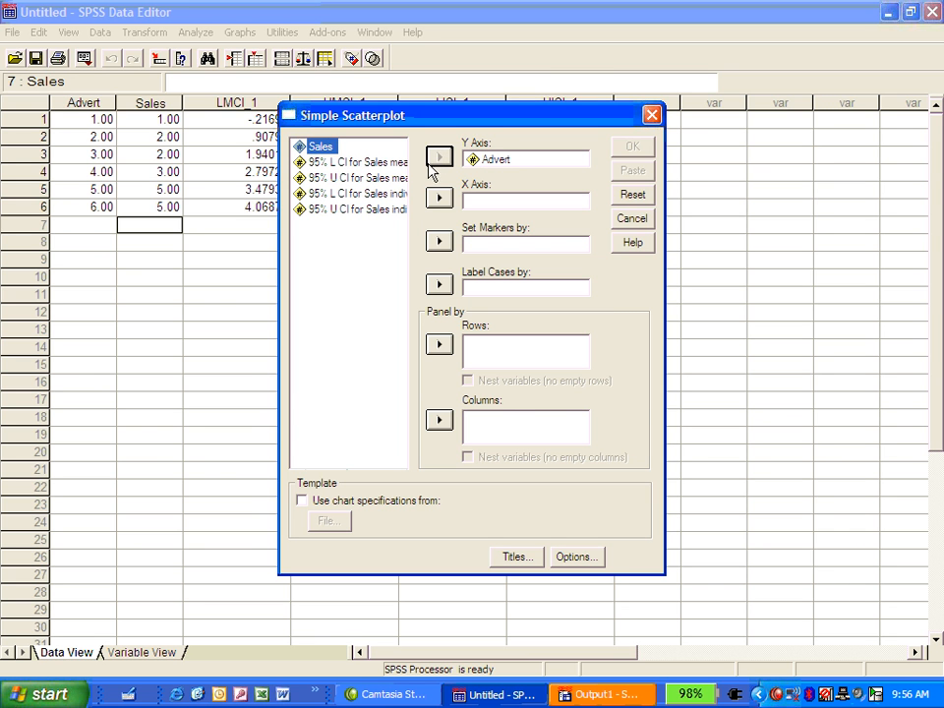
click(438, 197)
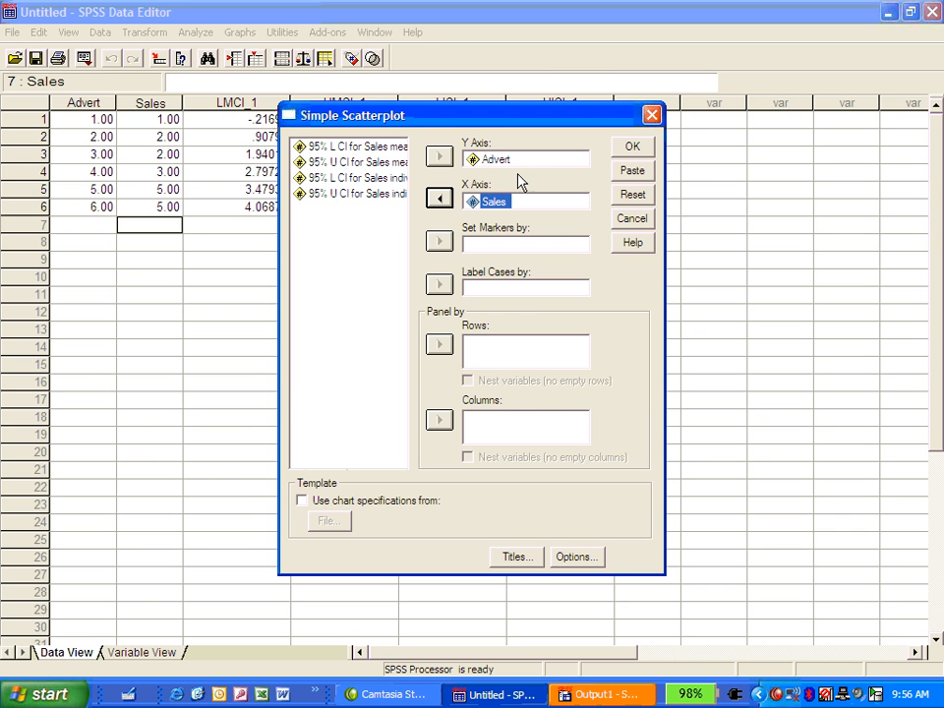
click(641, 148)
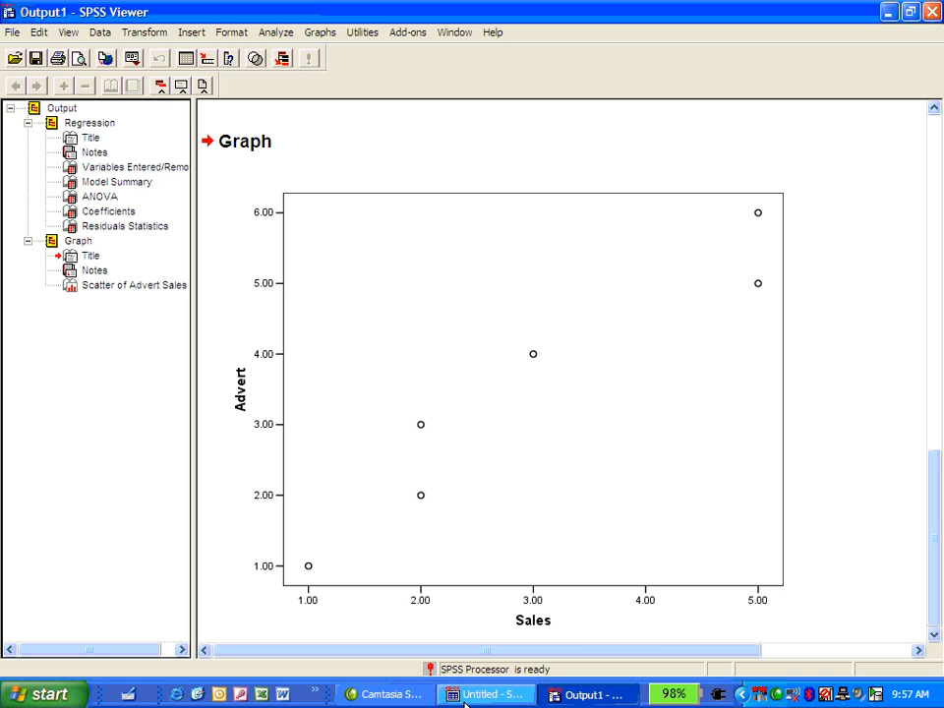
- Close the output viewer and the data editor without saving their contents
click(931, 12)
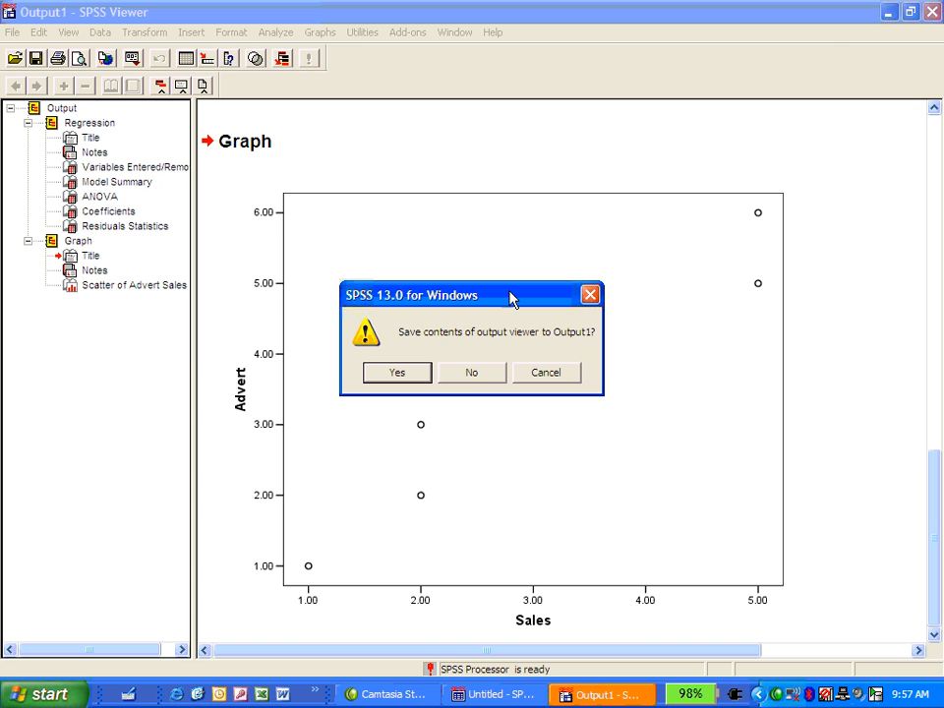
click(472, 376)
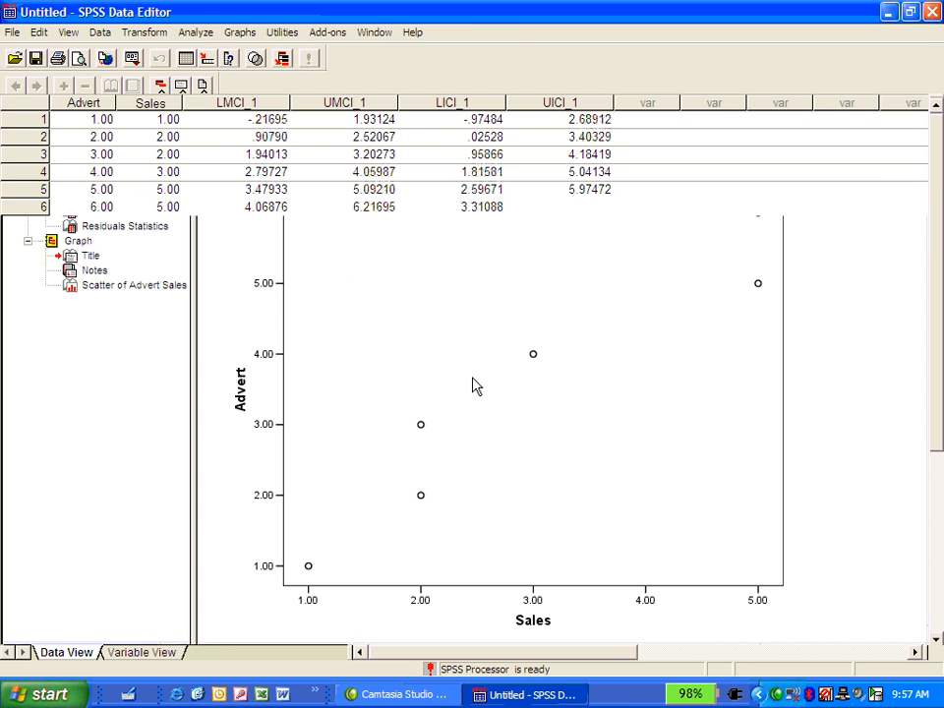
click(935, 12)
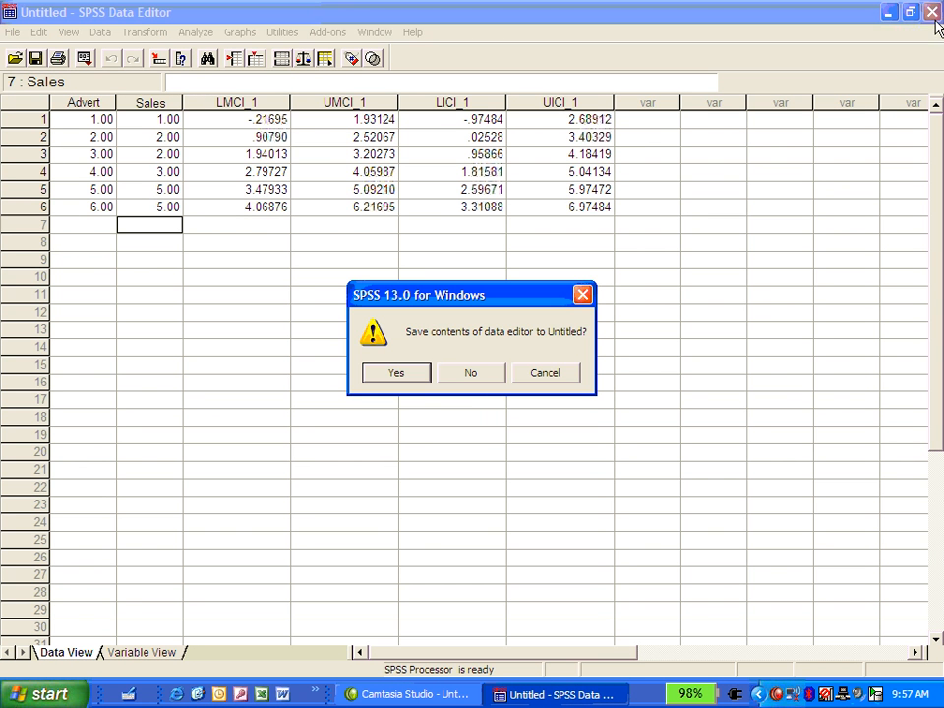
click(480, 379)
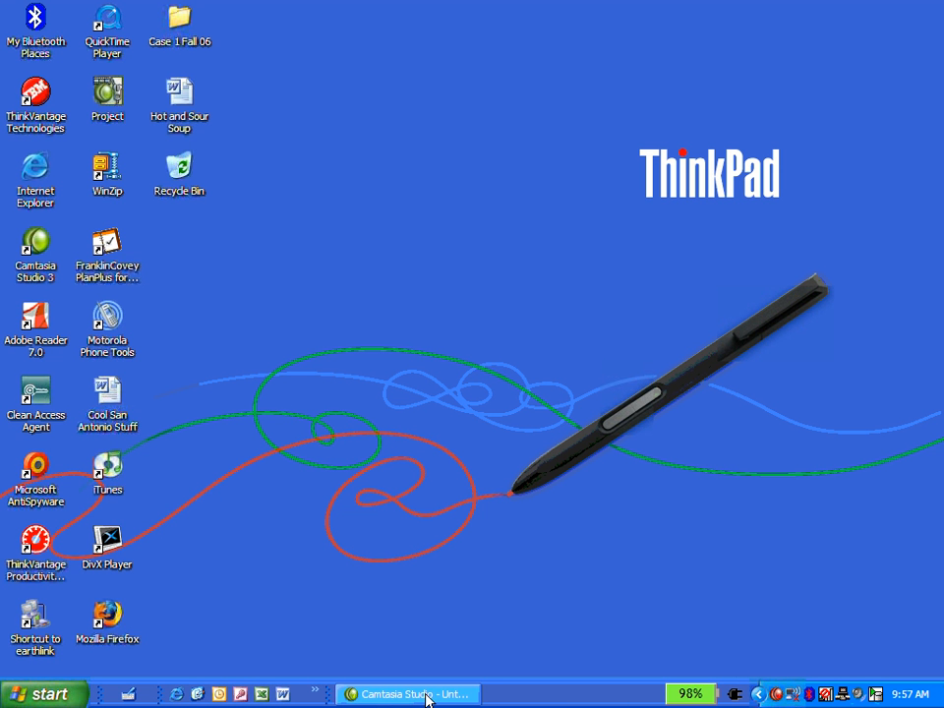